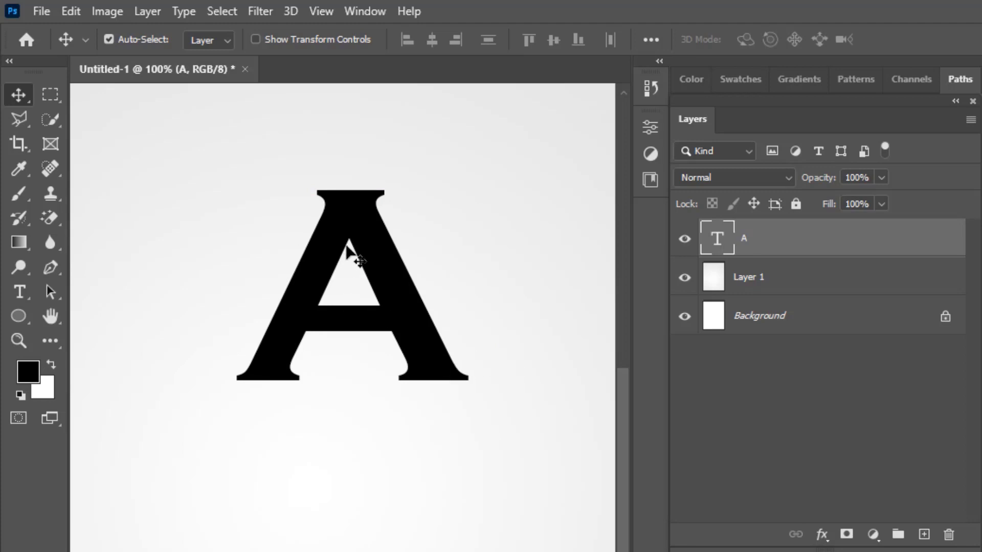
# Shift the letter A slightly left on the canvas and enable a Gradient Overlay in its layer style.
pyautogui.moveTo(355, 235); pyautogui.dragTo(334, 229)
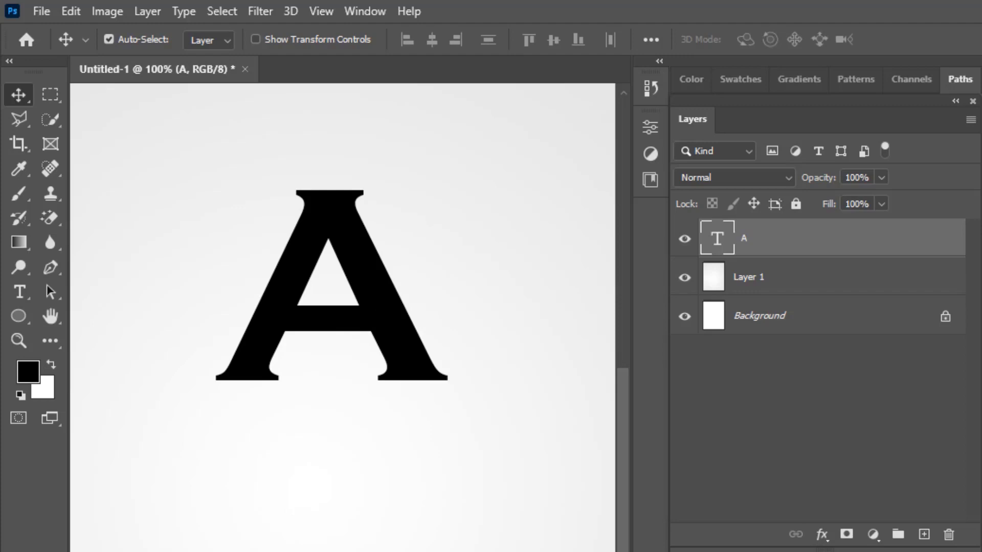
pyautogui.doubleClick(807, 243)
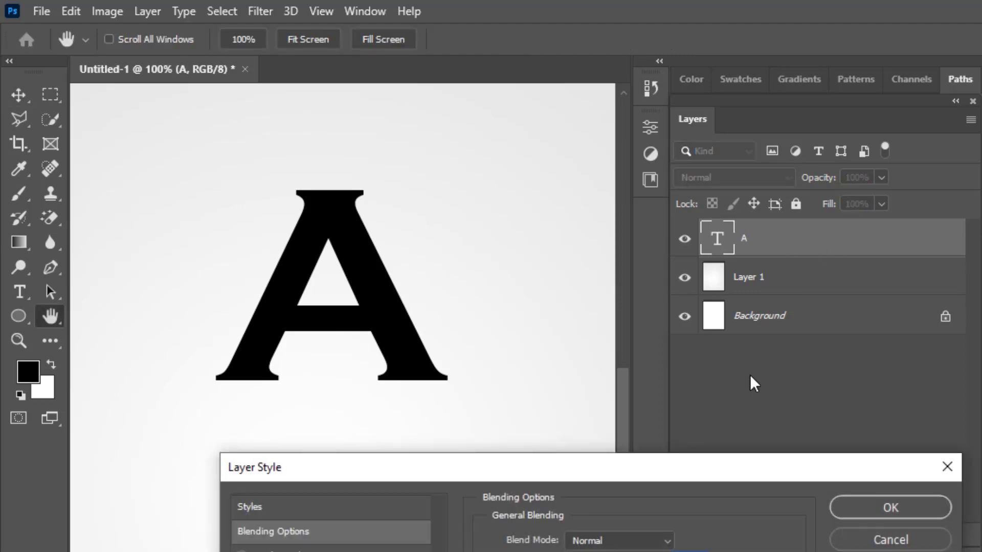
pyautogui.moveTo(354, 473); pyautogui.dragTo(553, 113)
pyautogui.click(529, 395)
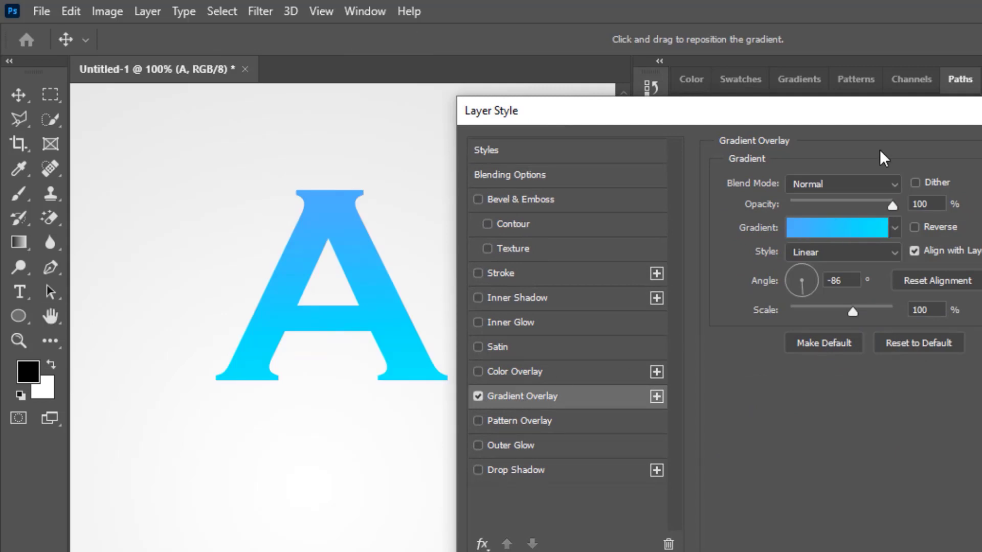
# Set the letter's gradient overlay to the first near-white preset in the Grays gradient group.
pyautogui.moveTo(809, 121); pyautogui.dragTo(398, 136)
pyautogui.click(479, 244)
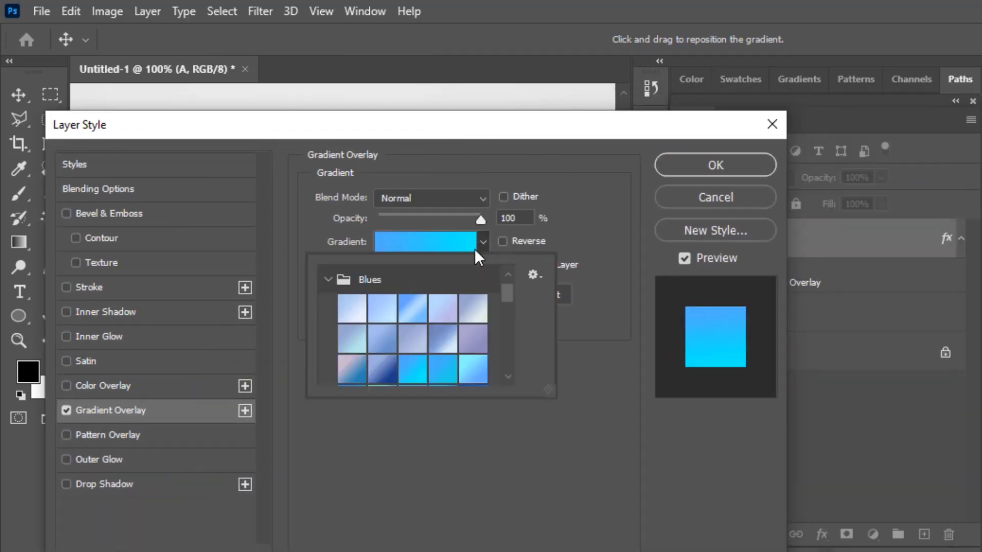
pyautogui.scroll(-1, 427, 356)
pyautogui.scroll(1, 427, 355)
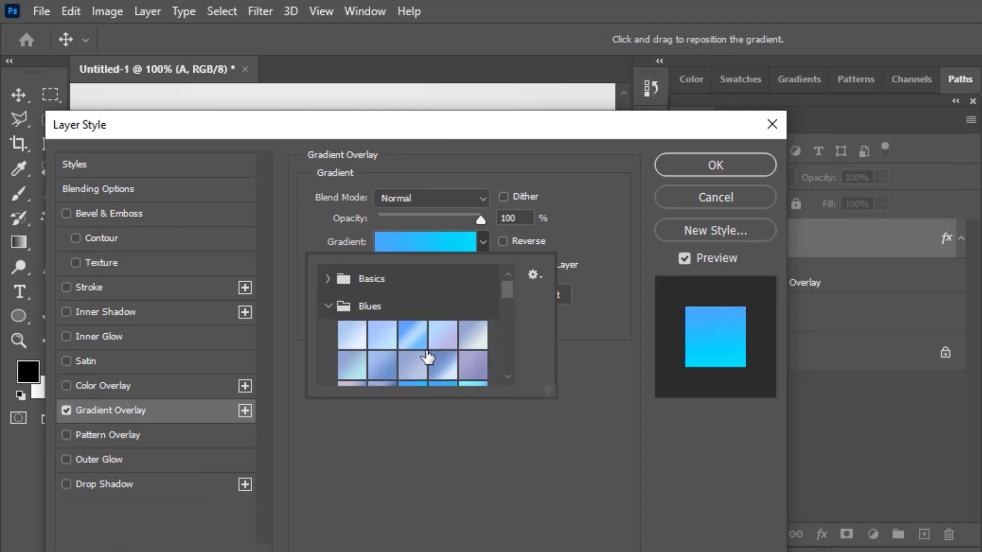
pyautogui.click(325, 278)
pyautogui.scroll(-5, 416, 344)
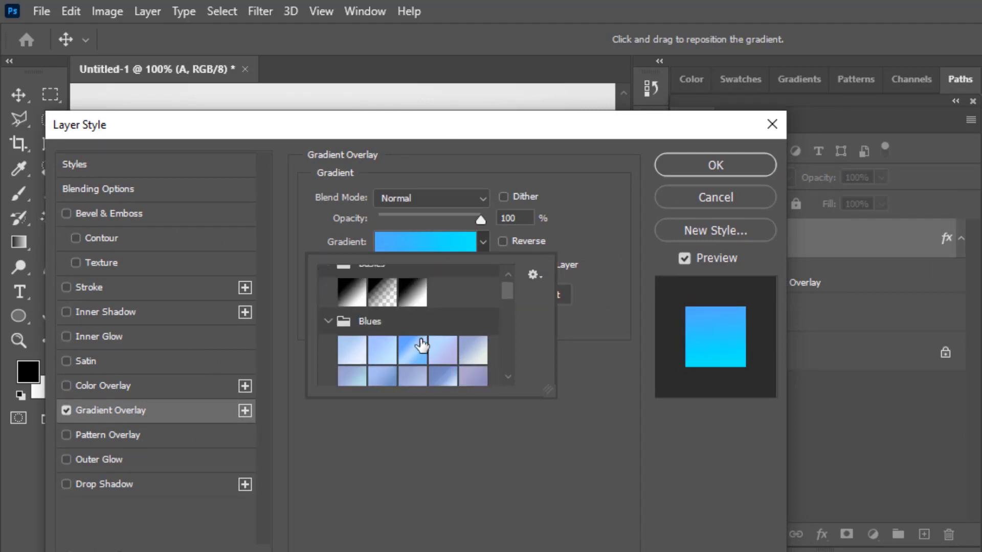
pyautogui.scroll(-6, 422, 346)
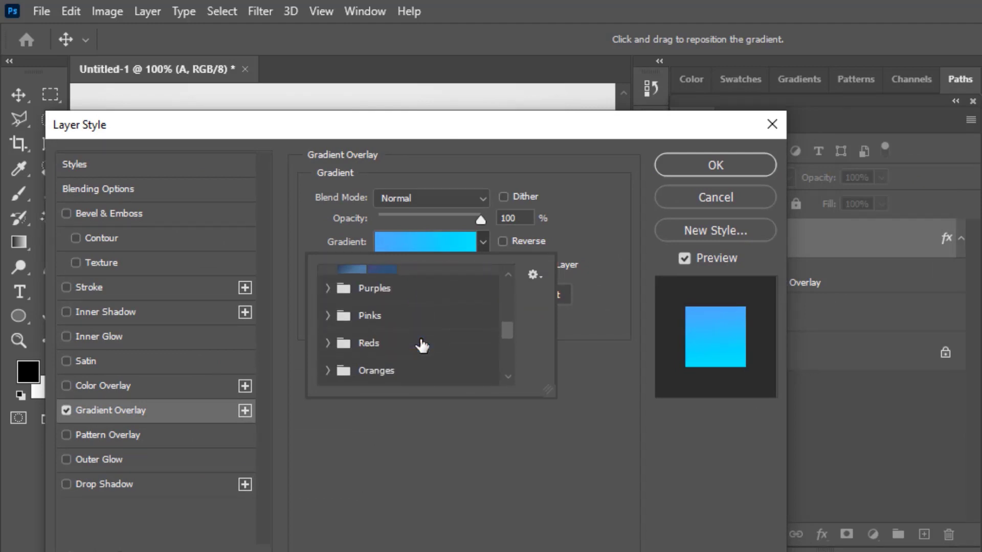
pyautogui.scroll(-1, 422, 346)
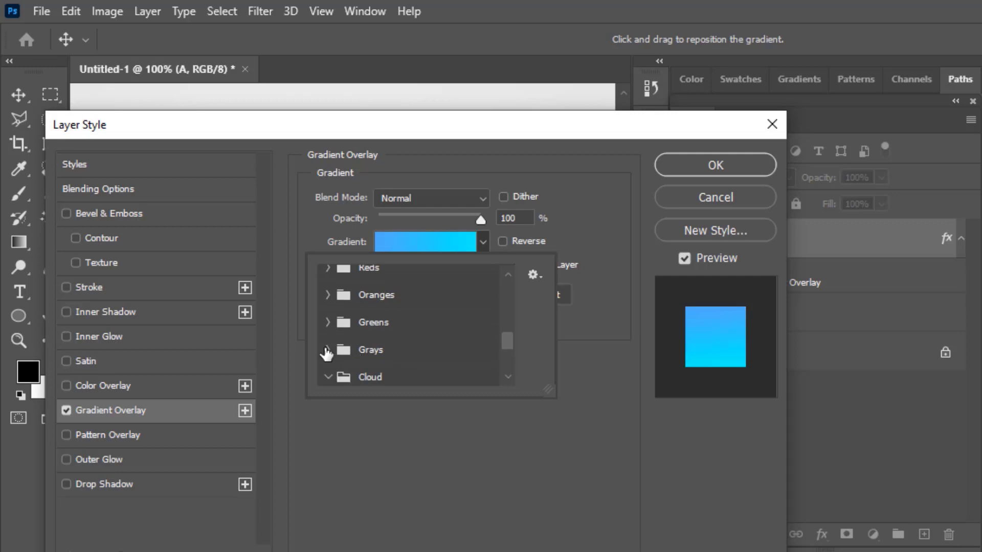
pyautogui.click(326, 348)
pyautogui.scroll(-1, 368, 361)
pyautogui.click(369, 361)
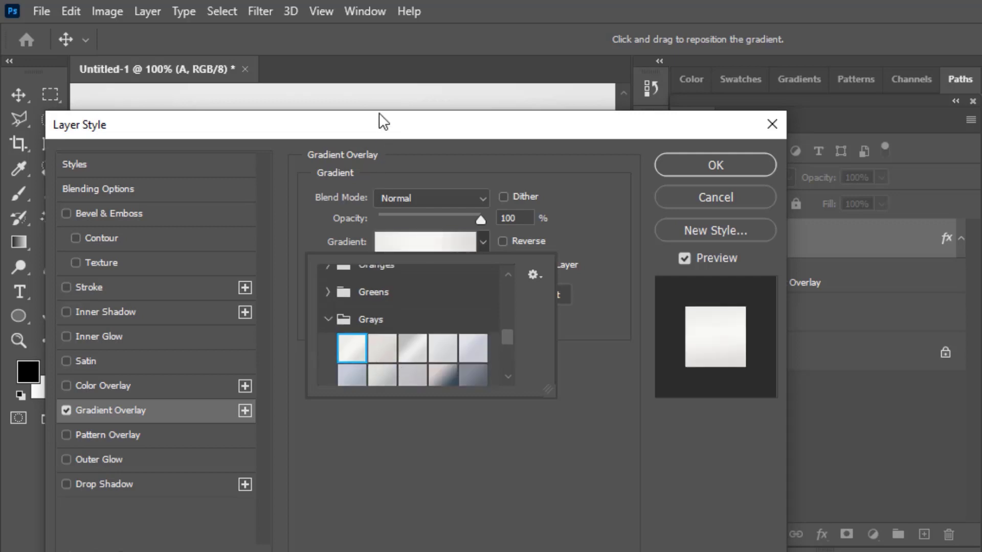
pyautogui.moveTo(375, 125); pyautogui.dragTo(433, 377)
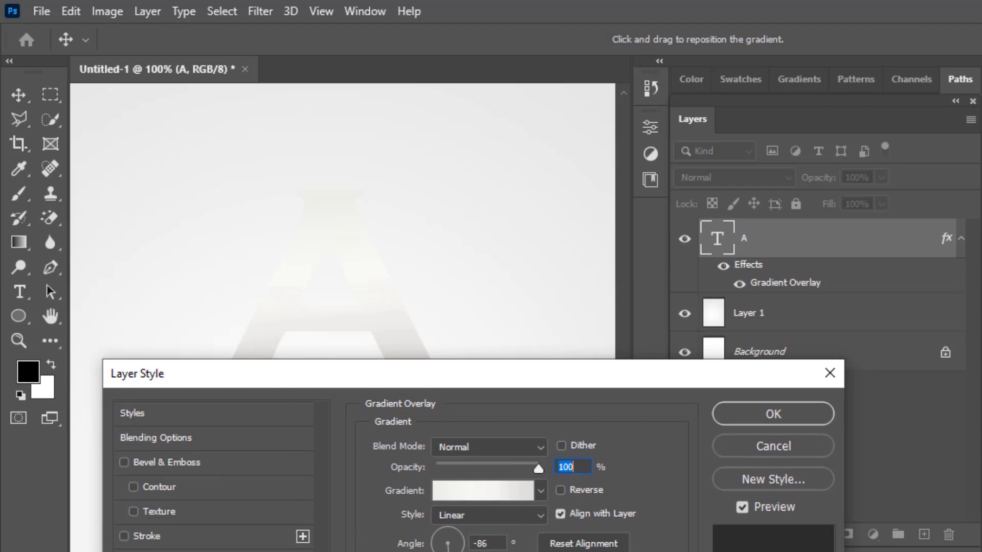
# Add an outside Stroke to the letter A and set its size to 3 px.
pyautogui.click(167, 537)
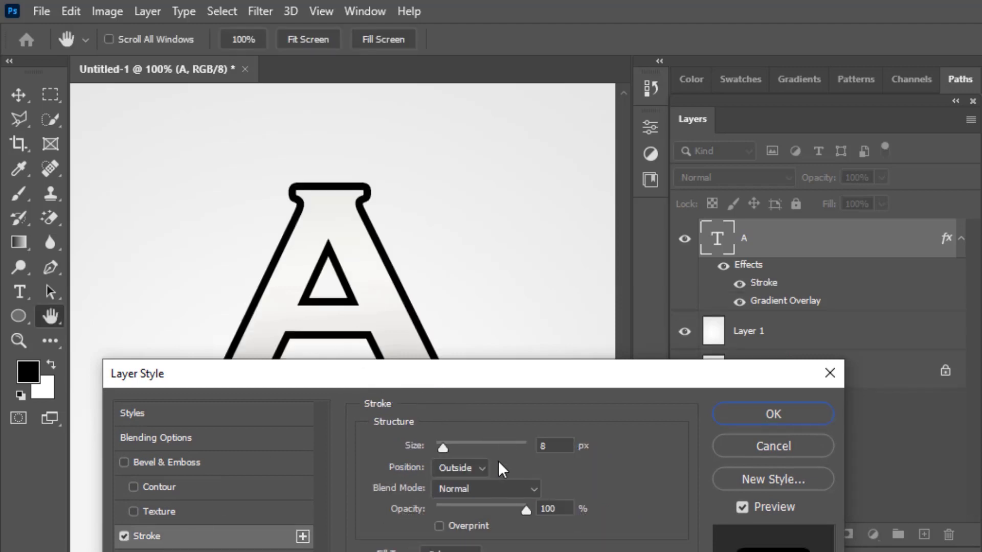
pyautogui.click(549, 448)
pyautogui.press('Down')
pyautogui.press('Down')
pyautogui.press('Down')
pyautogui.press('Down')
pyautogui.press('Down')
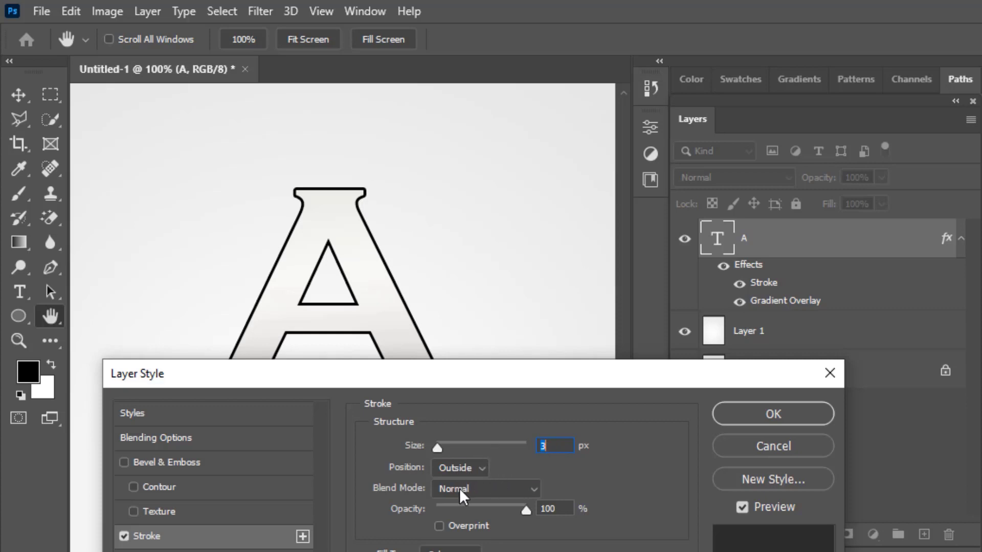
# Change the letter's stroke colour to white.
pyautogui.click(414, 551)
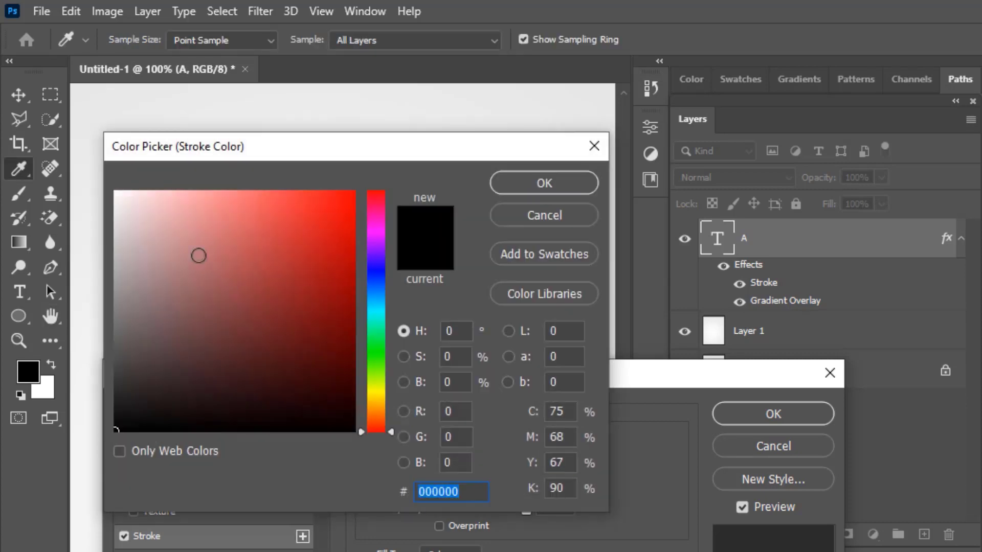
pyautogui.moveTo(127, 204); pyautogui.dragTo(87, 173)
pyautogui.click(541, 180)
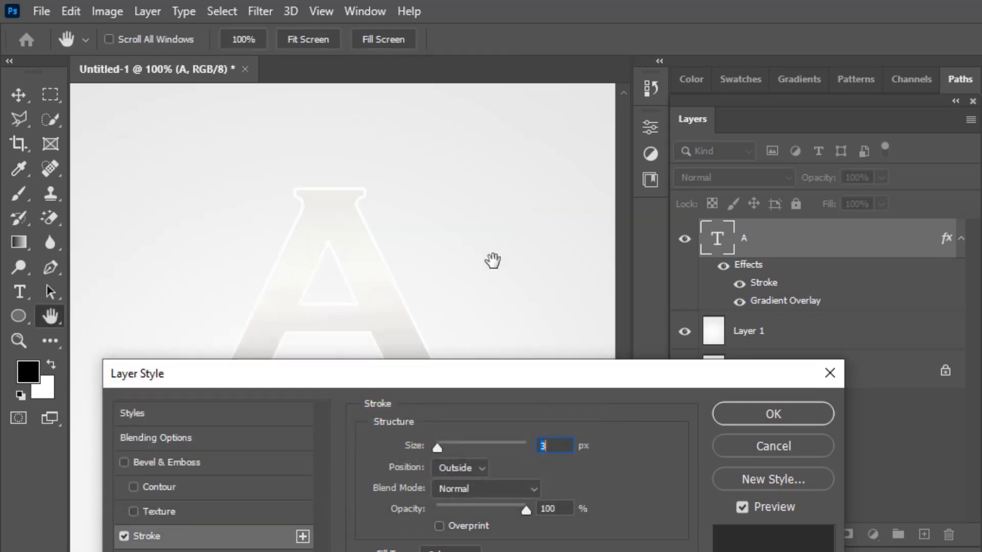
# Add a Color Overlay to the letter A using the grey colour b9b9b9.
pyautogui.moveTo(404, 381); pyautogui.dragTo(541, 195)
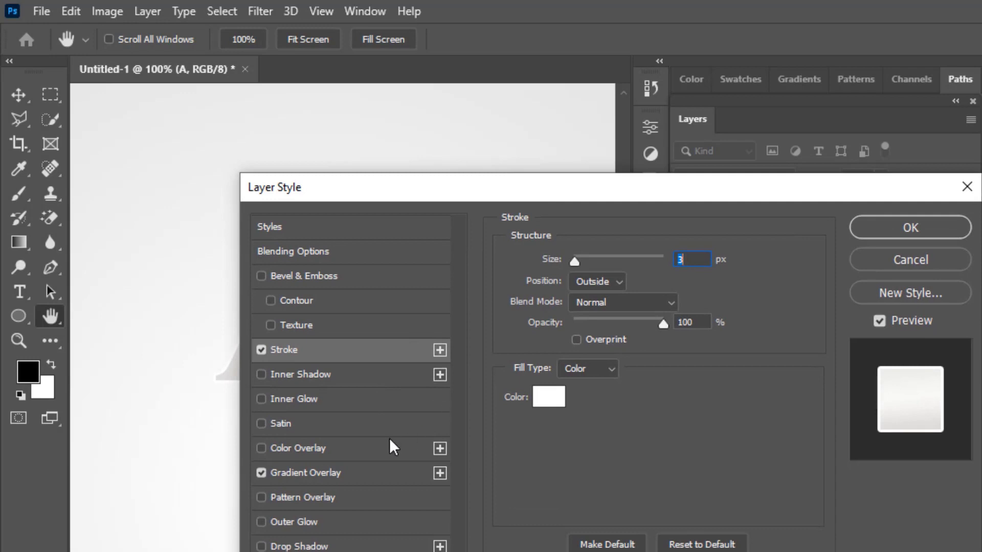
pyautogui.click(281, 473)
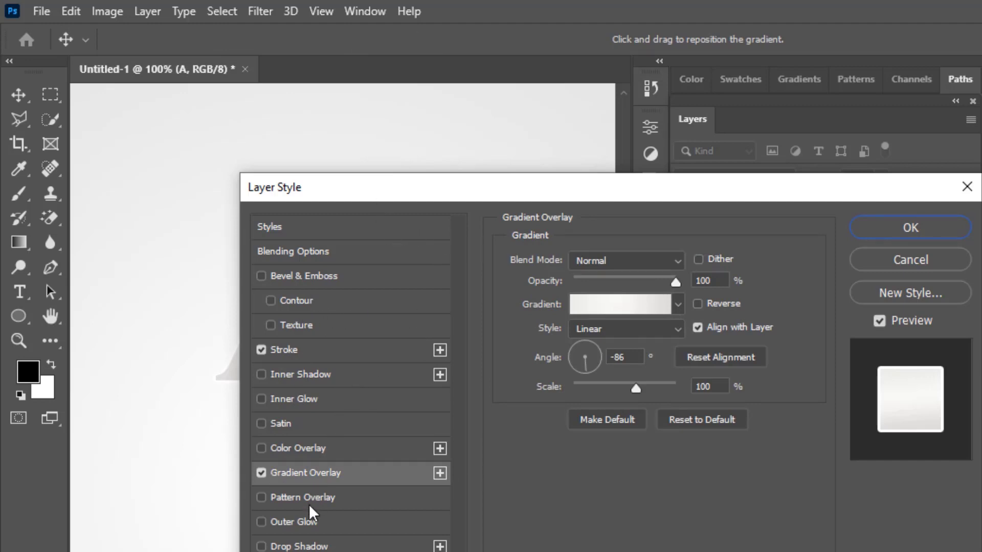
pyautogui.click(282, 446)
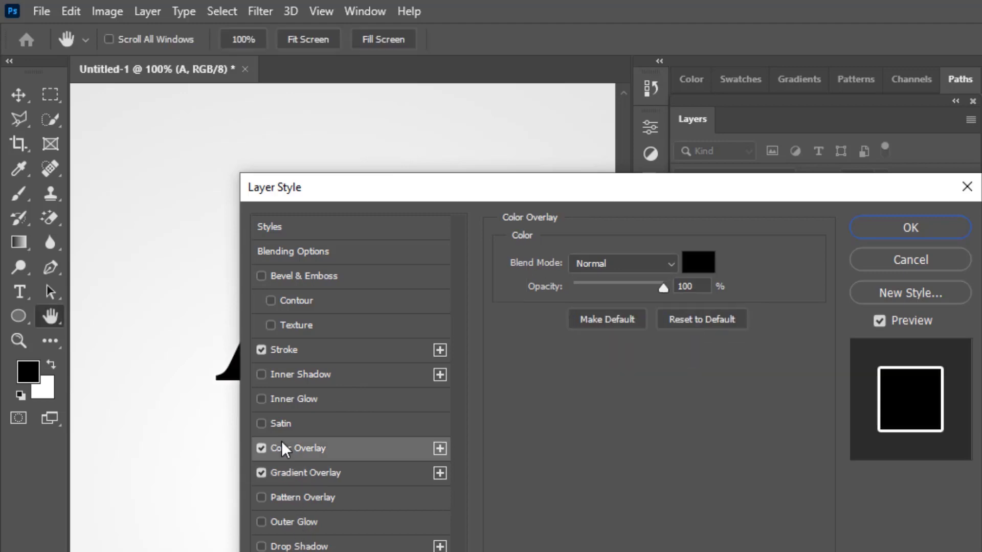
pyautogui.moveTo(617, 188); pyautogui.dragTo(443, 176)
pyautogui.click(511, 252)
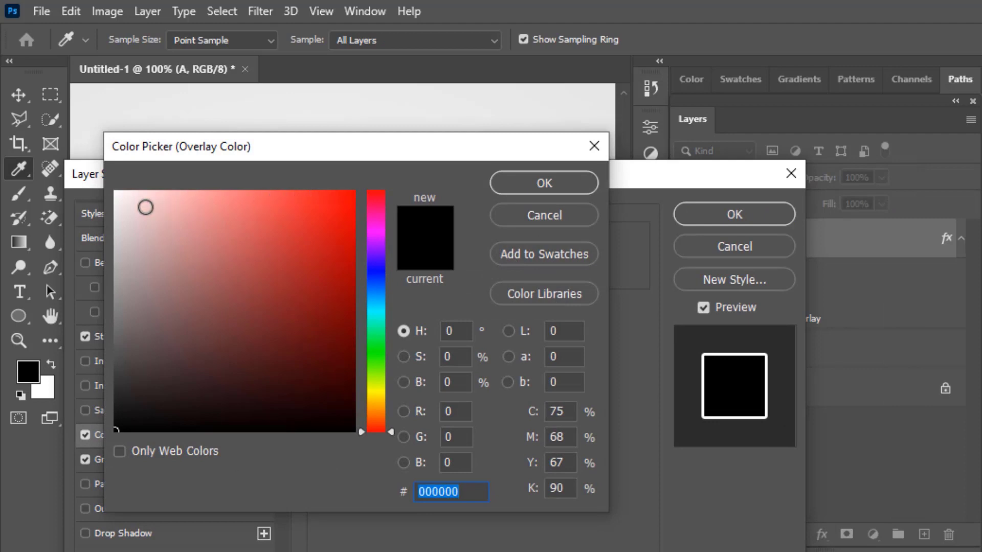
pyautogui.moveTo(117, 203); pyautogui.dragTo(117, 256)
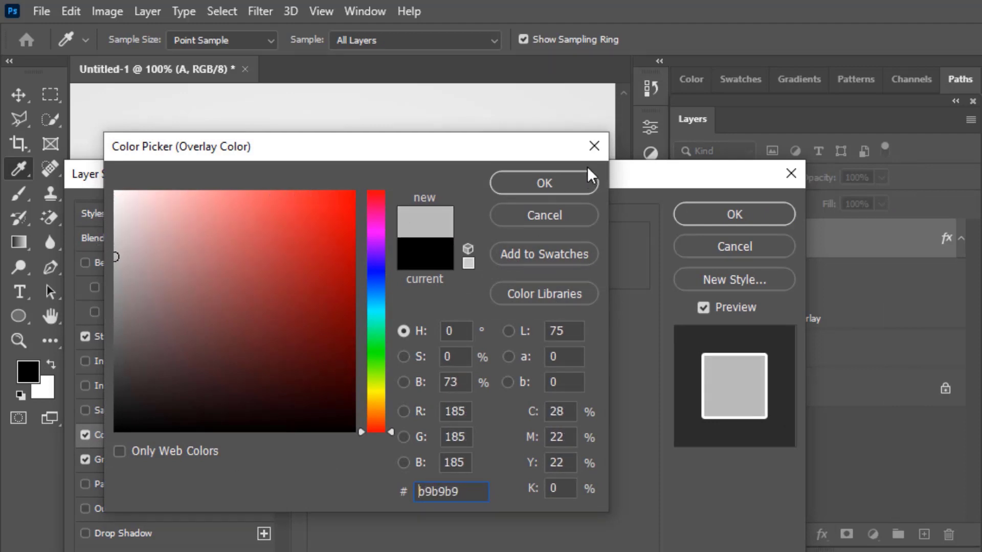
pyautogui.click(566, 175)
# Enable a Drop Shadow on the letter A with 46% opacity and a distance of 0 px.
pyautogui.moveTo(455, 179); pyautogui.dragTo(730, 73)
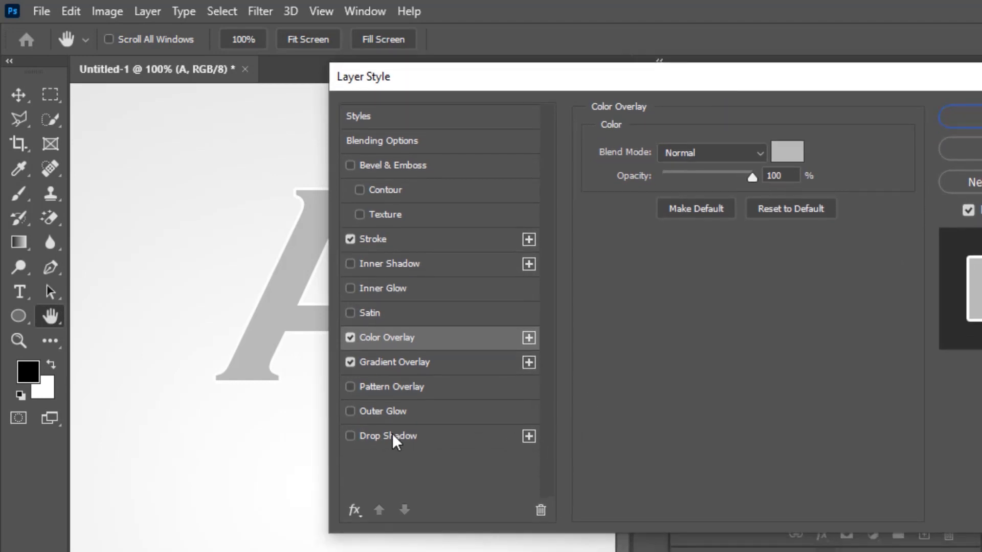
pyautogui.click(350, 436)
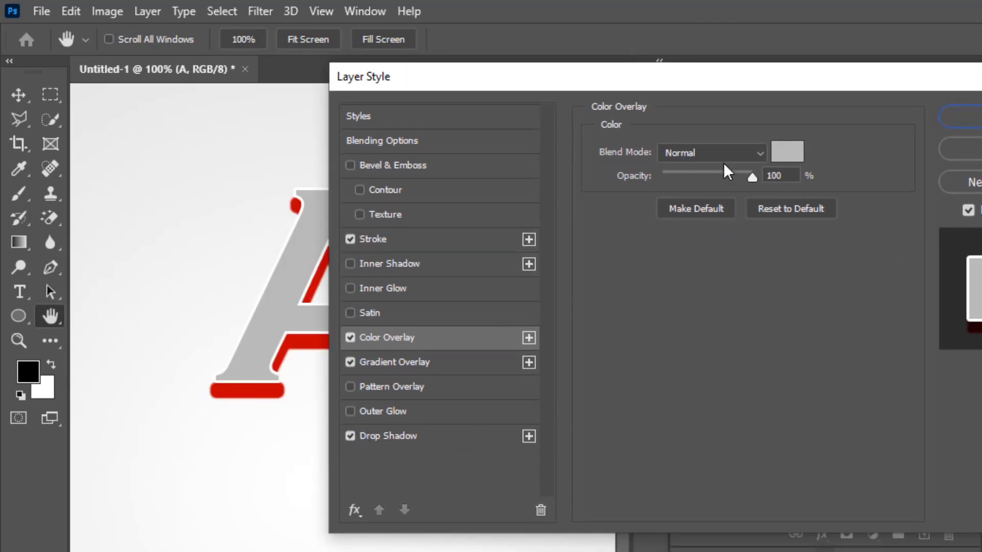
pyautogui.click(404, 432)
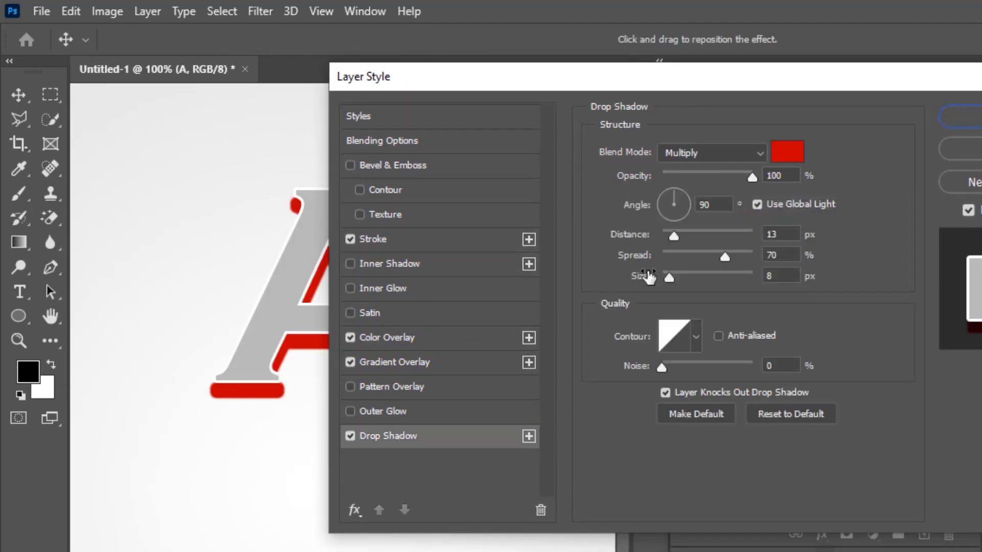
pyautogui.click(704, 175)
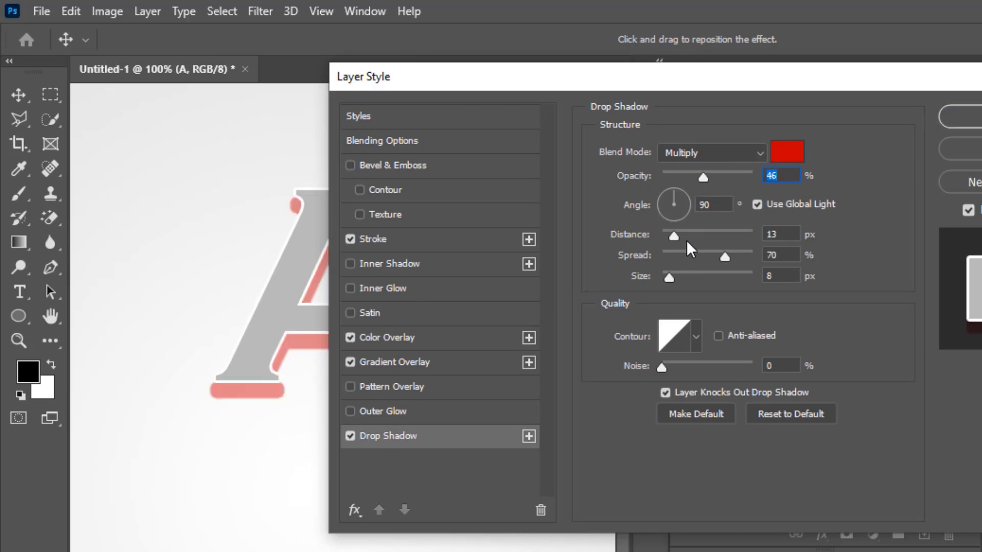
pyautogui.moveTo(664, 79); pyautogui.dragTo(717, 147)
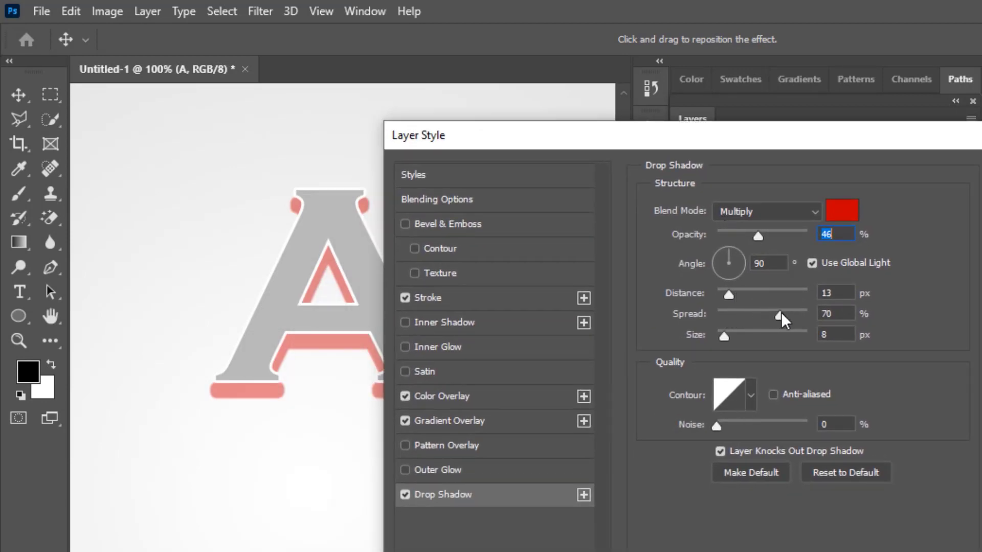
pyautogui.moveTo(732, 294); pyautogui.dragTo(715, 289)
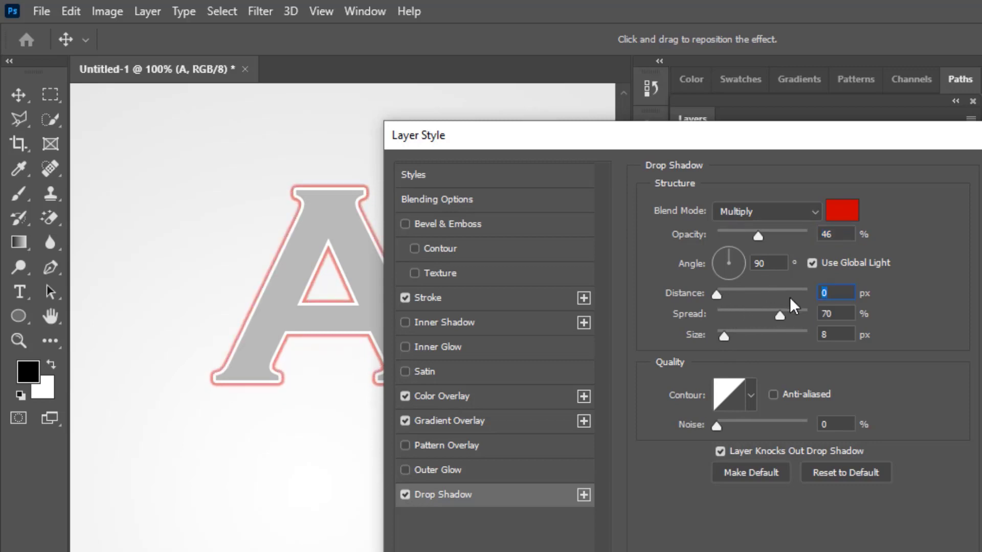
# Set the drop shadow's spread to 40% and its colour to black.
pyautogui.moveTo(780, 313); pyautogui.dragTo(754, 312)
pyautogui.click(842, 210)
pyautogui.moveTo(196, 197); pyautogui.dragTo(367, 438)
pyautogui.click(518, 190)
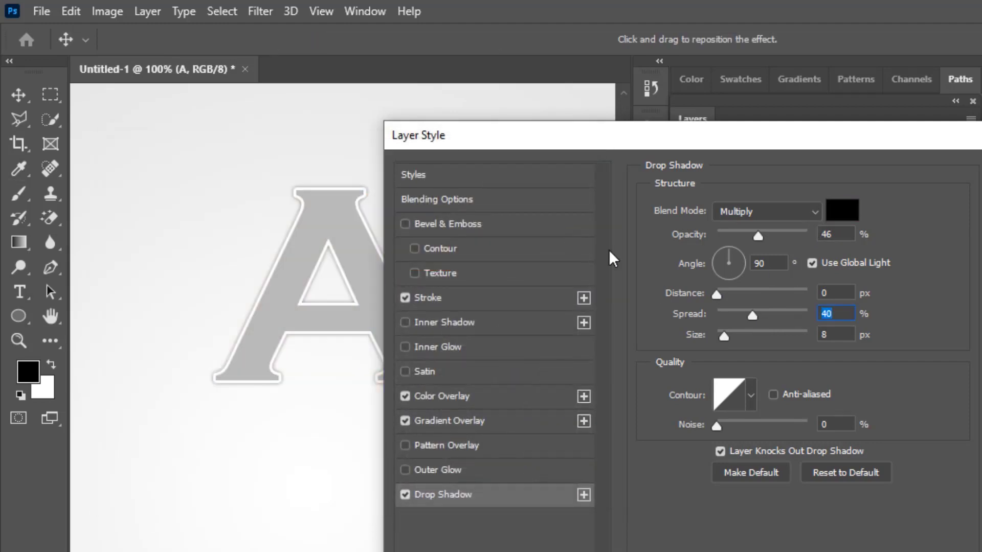
# Adjust the drop shadow to a size of 10 px and a spread of 36%, and apply the layer style.
pyautogui.moveTo(724, 336); pyautogui.dragTo(751, 311)
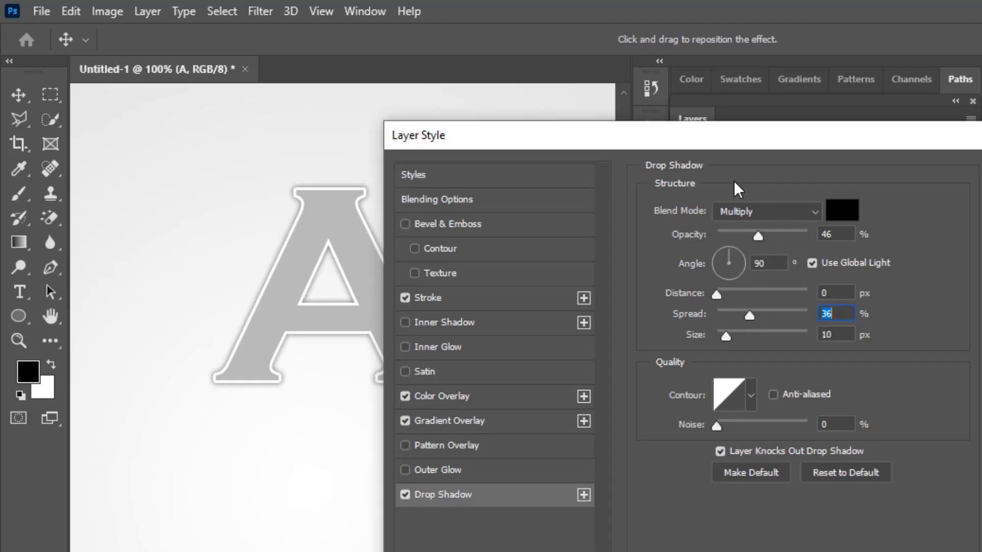
pyautogui.moveTo(649, 140); pyautogui.dragTo(161, 365)
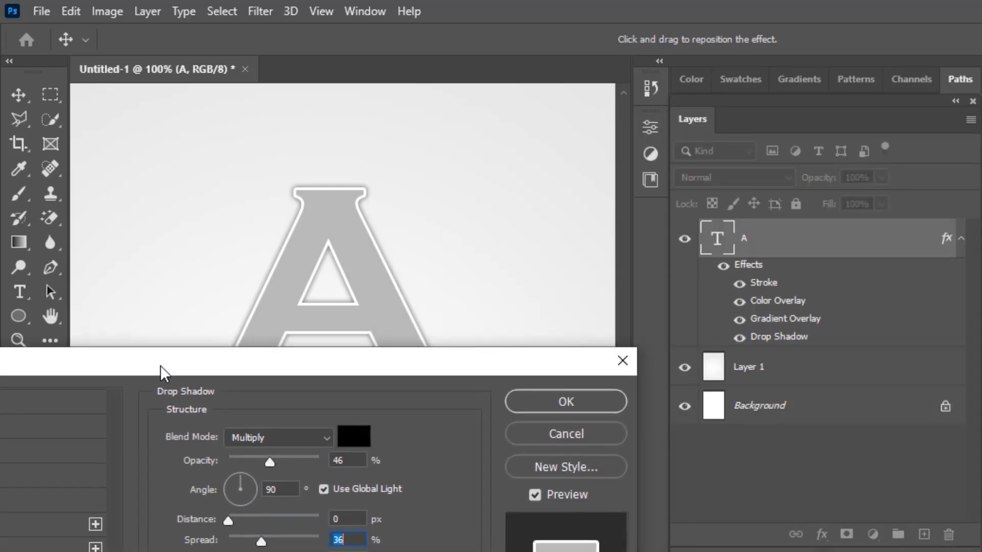
pyautogui.click(544, 403)
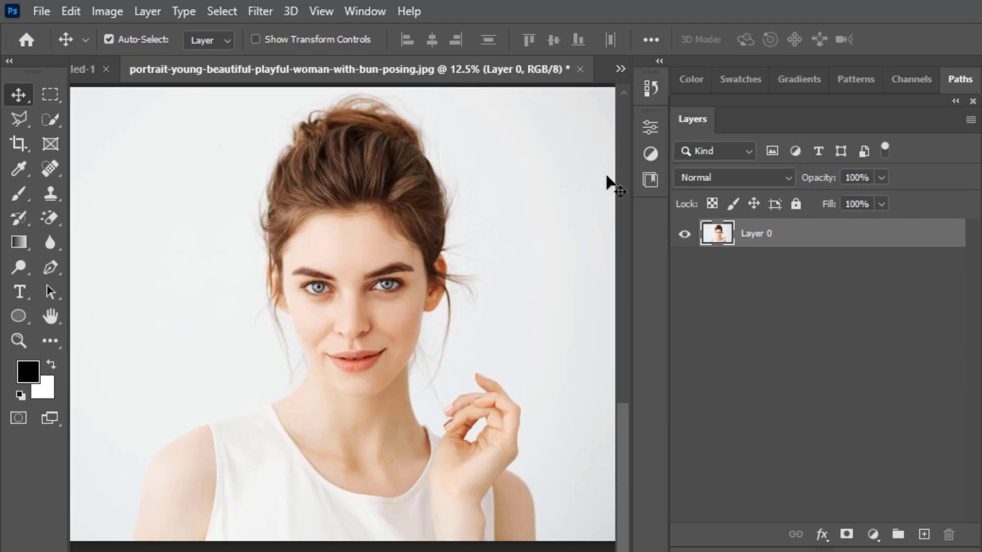
# In the portrait photo document, remove the background behind the woman and add a Black & White adjustment layer with the default preset.
pyautogui.click(651, 128)
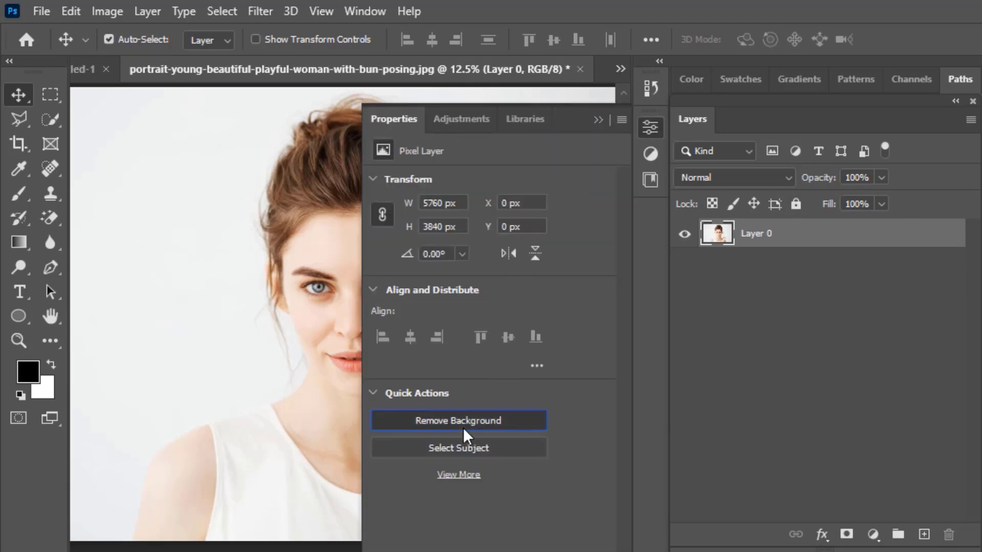
pyautogui.click(464, 429)
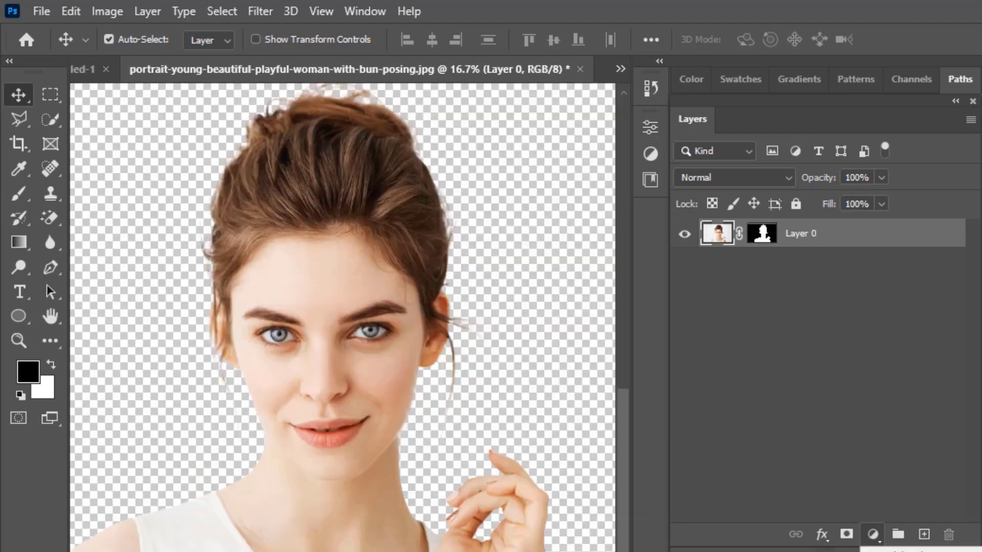
pyautogui.click(903, 551)
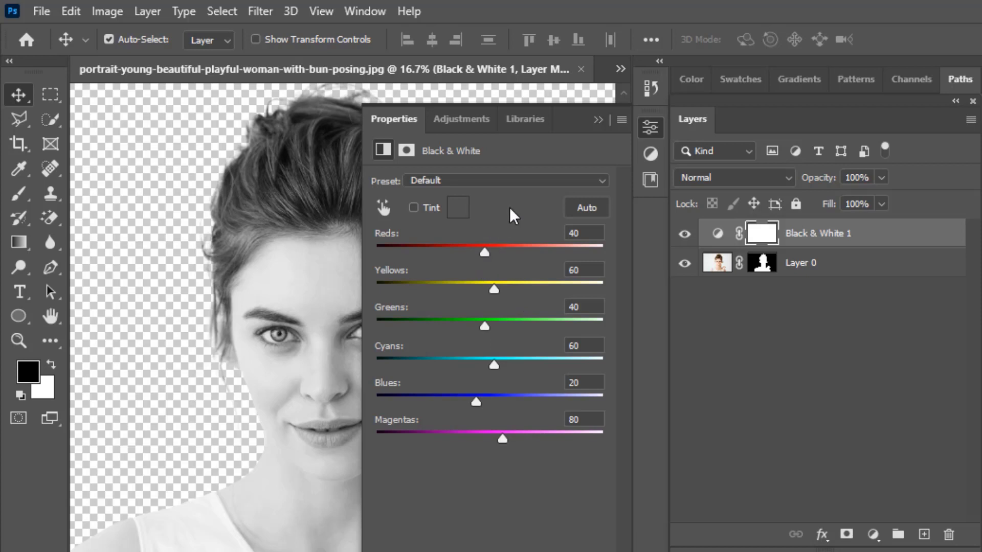
pyautogui.click(598, 122)
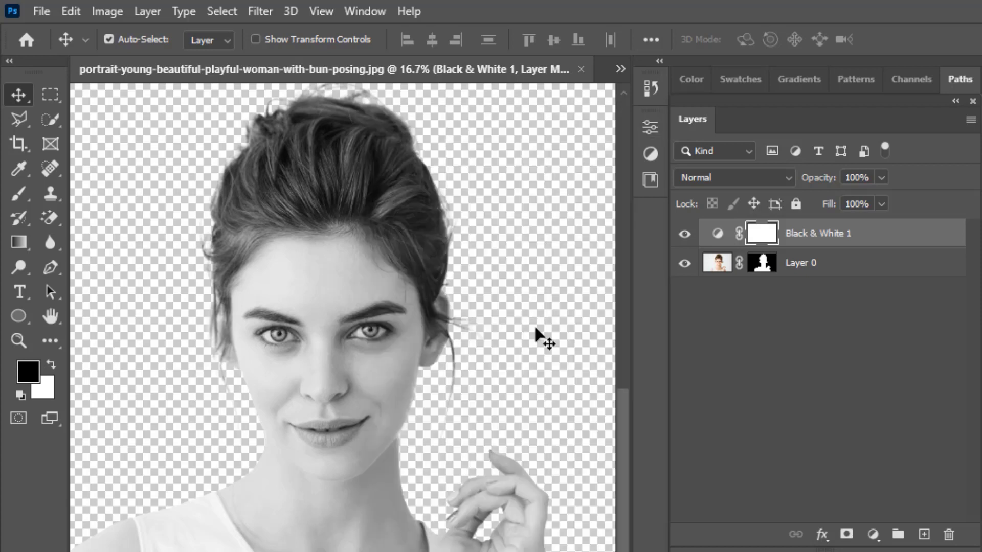
pyautogui.scroll(1, 538, 368)
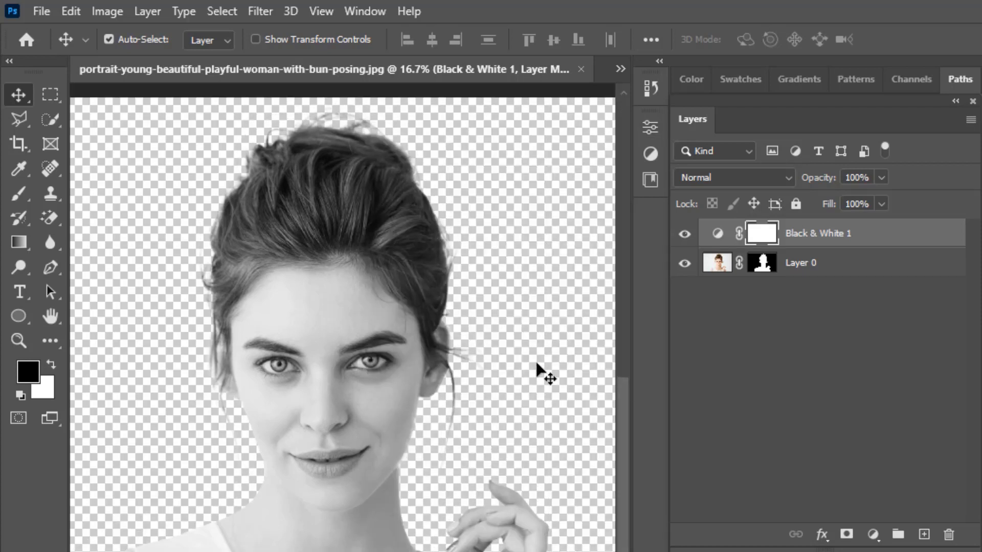
pyautogui.click(506, 345)
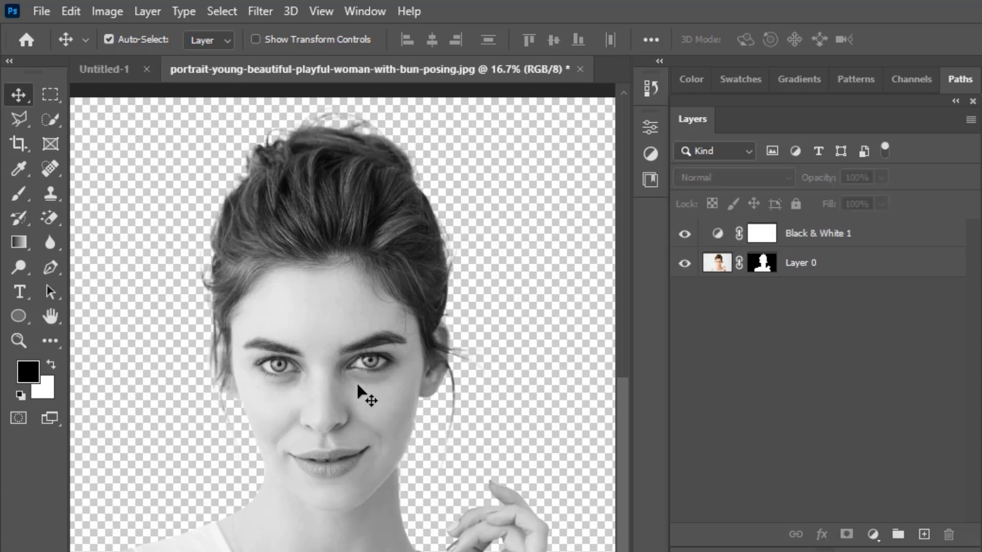
# Paint the Black & White 1 mask over the lips with a soft black brush at 73% opacity, restoring their original colour.
pyautogui.click(361, 339)
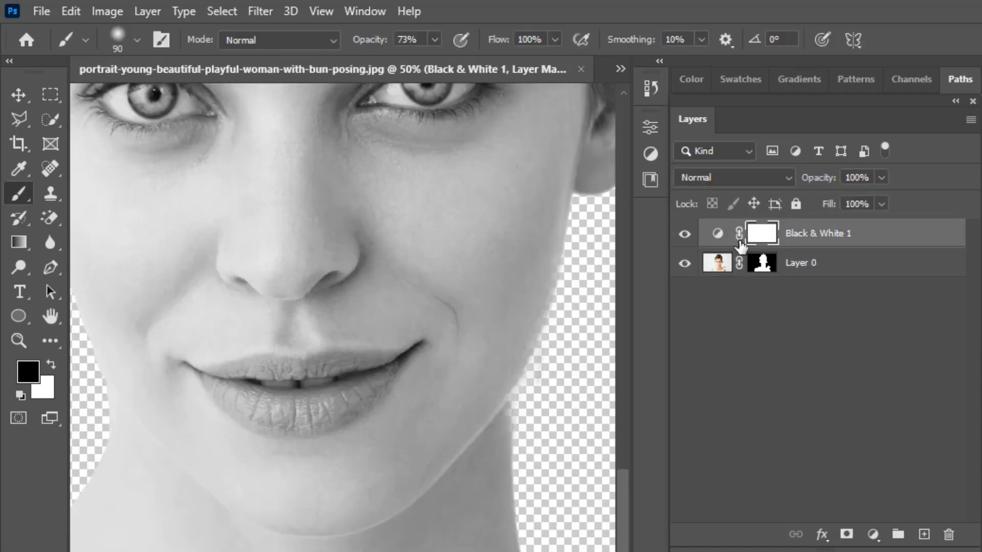
pyautogui.moveTo(338, 400)
pyautogui.mouseDown()
pyautogui.moveTo(362, 396)
pyautogui.moveTo(252, 410)
pyautogui.moveTo(311, 410)
pyautogui.moveTo(232, 389)
pyautogui.moveTo(291, 385)
pyautogui.mouseUp()
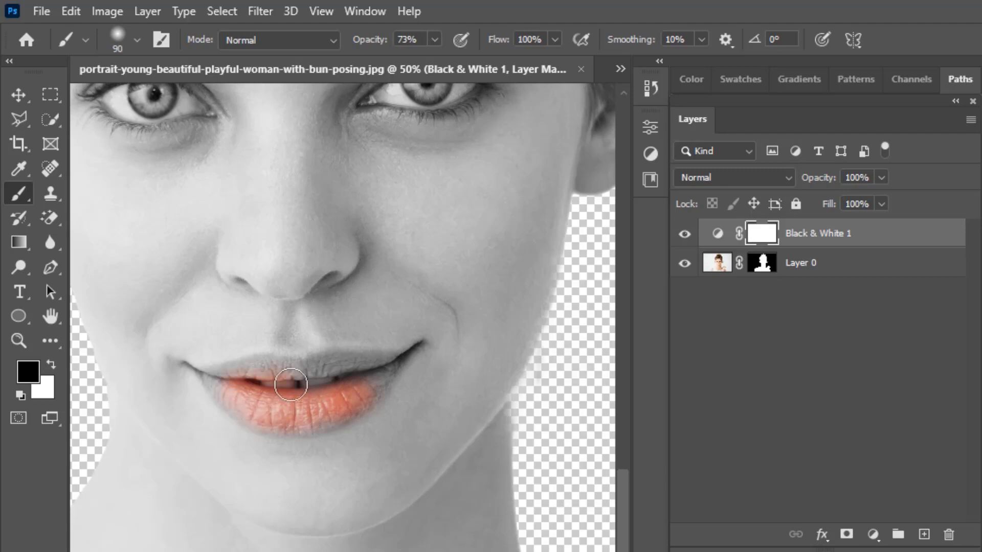
pyautogui.press('[')
pyautogui.press('[')
pyautogui.press('[')
pyautogui.moveTo(283, 410)
pyautogui.mouseDown()
pyautogui.moveTo(213, 387)
pyautogui.moveTo(277, 364)
pyautogui.moveTo(335, 368)
pyautogui.moveTo(296, 373)
pyautogui.moveTo(378, 360)
pyautogui.moveTo(341, 360)
pyautogui.moveTo(327, 362)
pyautogui.moveTo(387, 364)
pyautogui.moveTo(373, 382)
pyautogui.moveTo(307, 409)
pyautogui.mouseUp()
pyautogui.press('[')
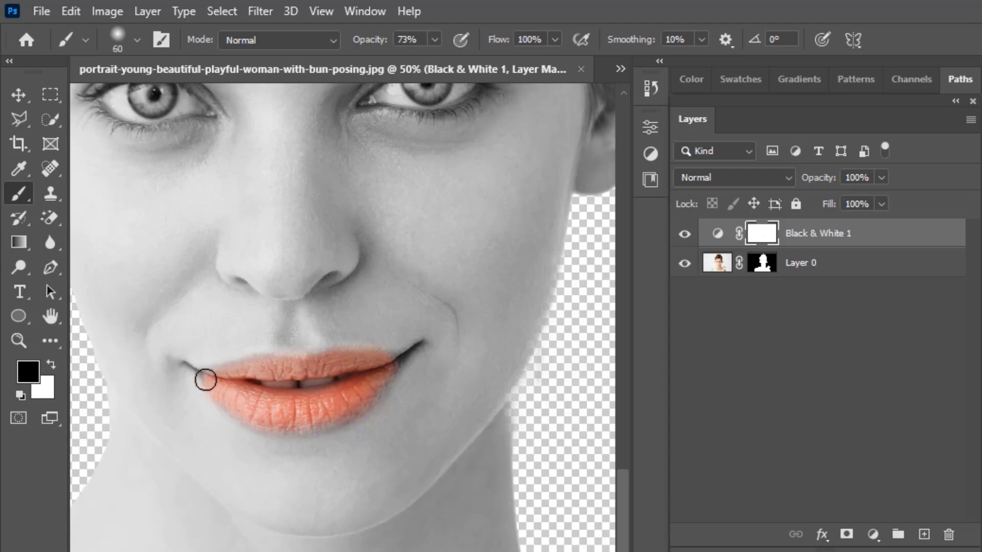
# Refine the coloured lips at the mouth corners and lower lip edge on the mask using a 45 px brush.
pyautogui.press('[')
pyautogui.moveTo(210, 377); pyautogui.dragTo(208, 374)
pyautogui.moveTo(297, 432)
pyautogui.mouseDown()
pyautogui.moveTo(257, 429)
pyautogui.moveTo(220, 396)
pyautogui.mouseUp()
pyautogui.moveTo(373, 387)
pyautogui.mouseDown()
pyautogui.moveTo(397, 364)
pyautogui.moveTo(346, 414)
pyautogui.mouseUp()
pyautogui.moveTo(382, 369); pyautogui.dragTo(419, 349)
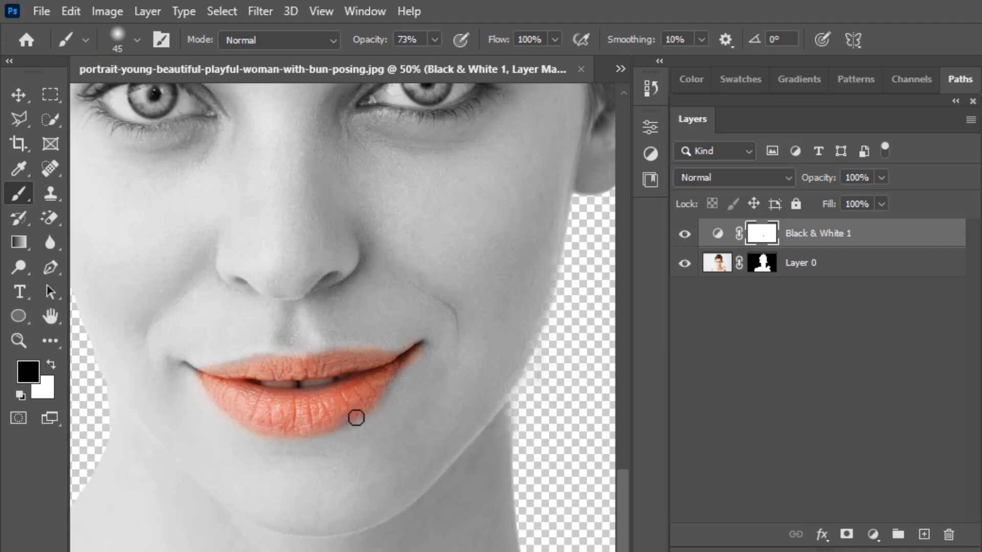
pyautogui.moveTo(355, 417); pyautogui.dragTo(352, 417)
pyautogui.scroll(-4, 328, 414)
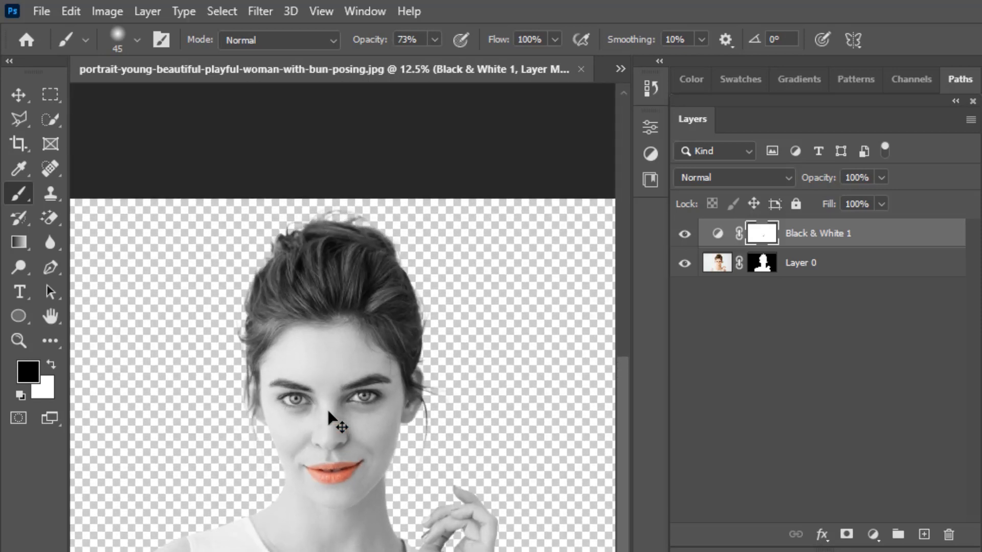
# Bring the cut-out portrait into Untitled-1, scale it to 5.52%, and place it over the letter A's thin leg, aligned with its base.
pyautogui.scroll(-1, 329, 414)
pyautogui.scroll(1, 329, 415)
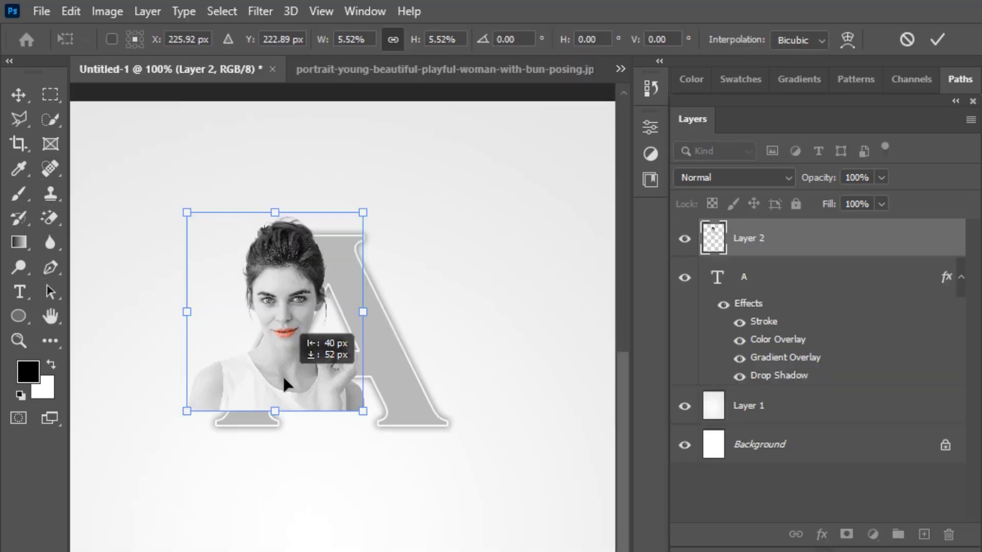
pyautogui.moveTo(284, 380); pyautogui.dragTo(286, 393)
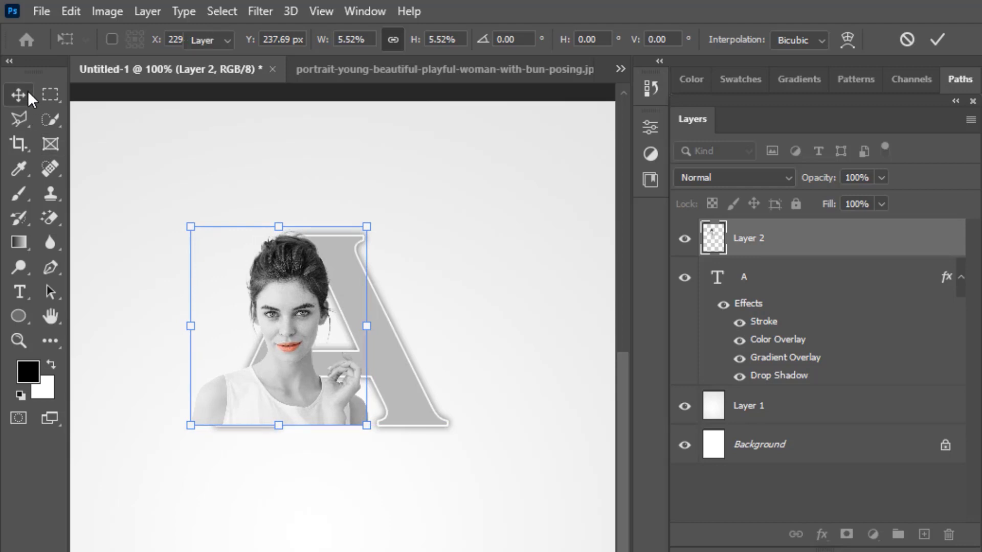
pyautogui.click(31, 97)
# Load the pixels of the letter A text layer as a selection.
pyautogui.click(731, 281)
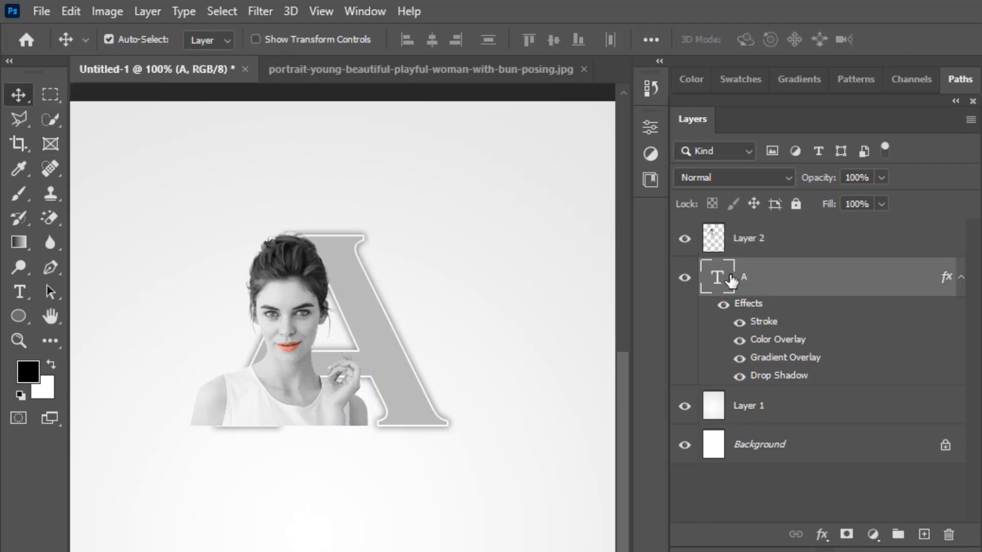
pyautogui.rightClick(717, 276)
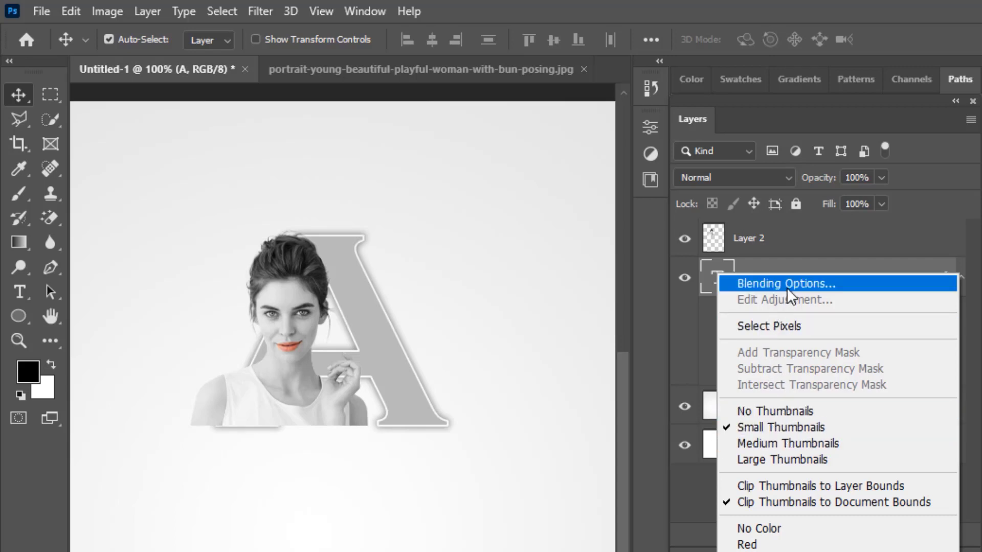
pyautogui.click(754, 321)
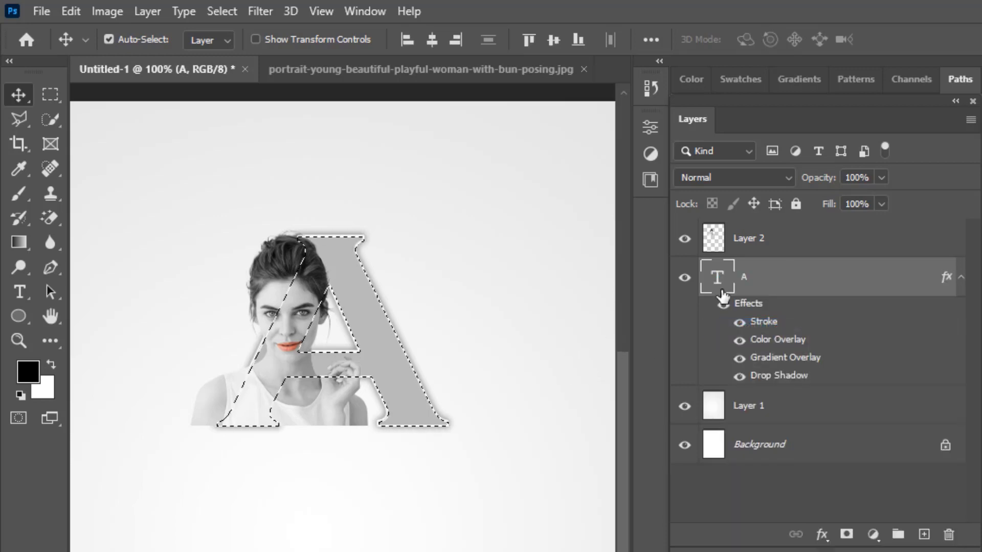
# Invert the selection and erase the arm, shoulder and blouse outside the letter on Layer 2 with a 30 px eraser.
pyautogui.click(724, 244)
pyautogui.click(47, 225)
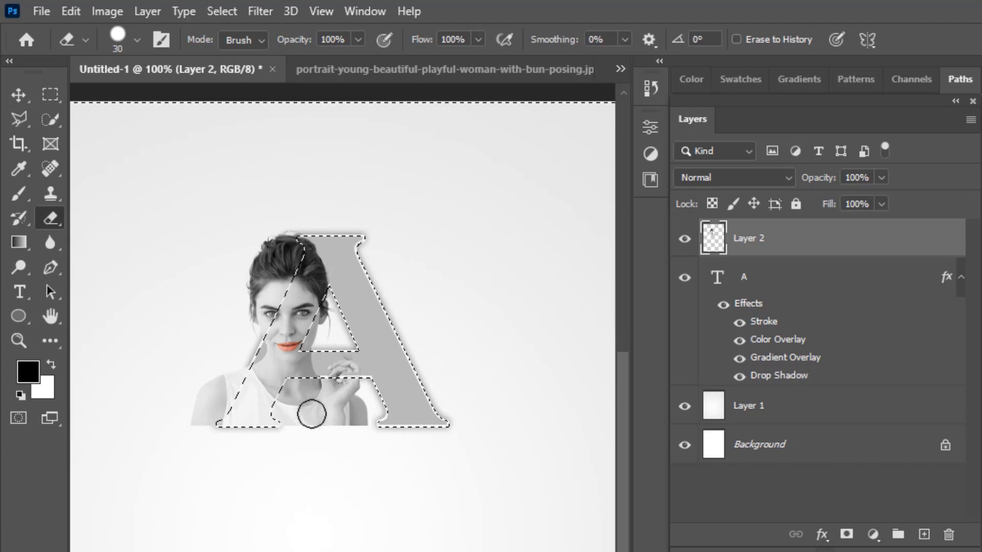
pyautogui.moveTo(324, 414)
pyautogui.mouseDown()
pyautogui.moveTo(317, 406)
pyautogui.moveTo(358, 423)
pyautogui.moveTo(332, 391)
pyautogui.mouseUp()
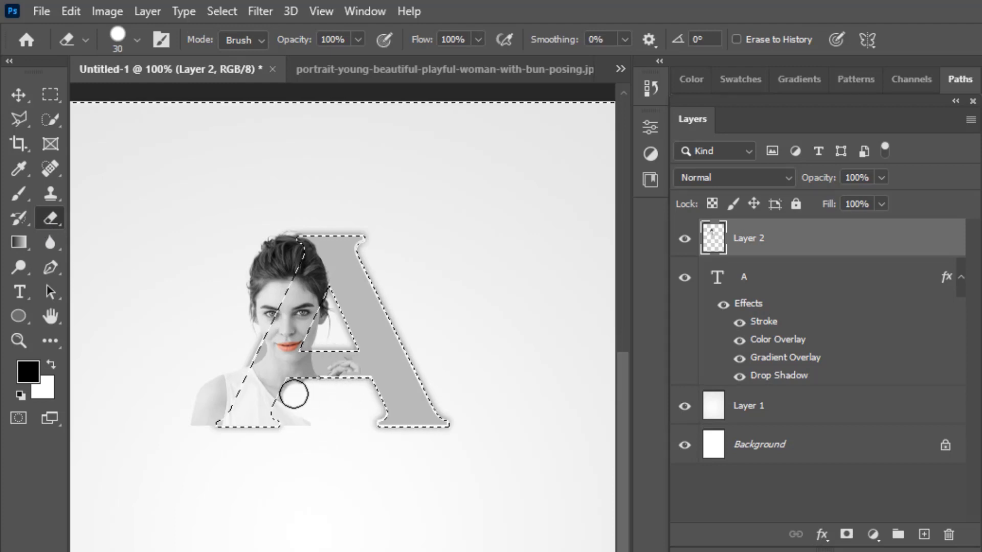
pyautogui.moveTo(304, 425); pyautogui.dragTo(296, 424)
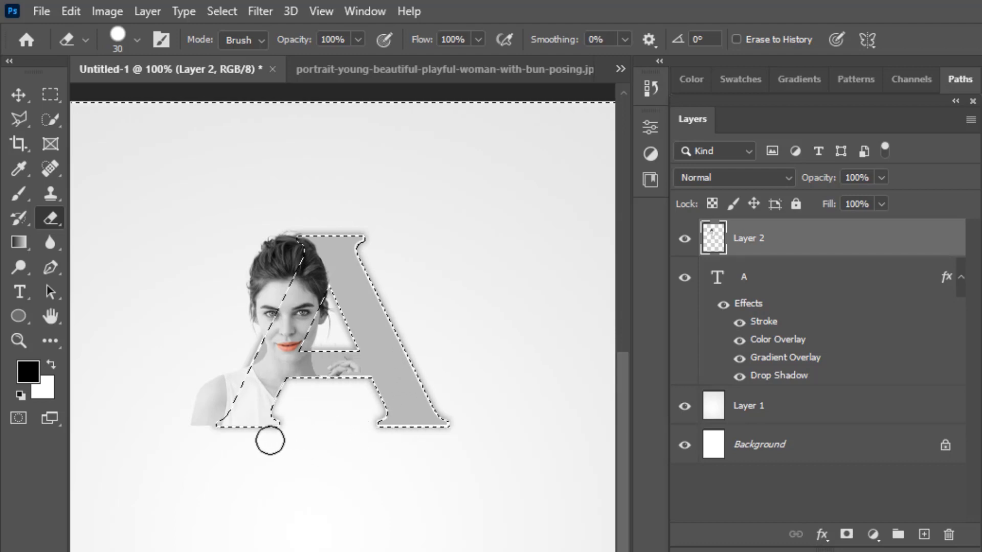
pyautogui.moveTo(204, 419)
pyautogui.mouseDown()
pyautogui.moveTo(195, 384)
pyautogui.moveTo(206, 415)
pyautogui.moveTo(215, 391)
pyautogui.mouseUp()
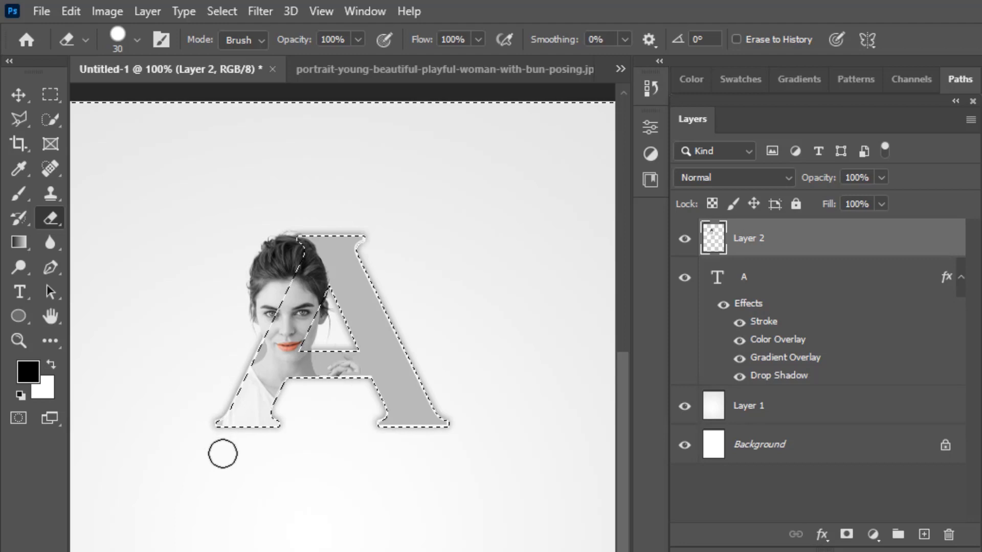
# Inspect the trimmed portrait edges up close along the letter and clear the selection.
pyautogui.hotkey('ctrl', '+')
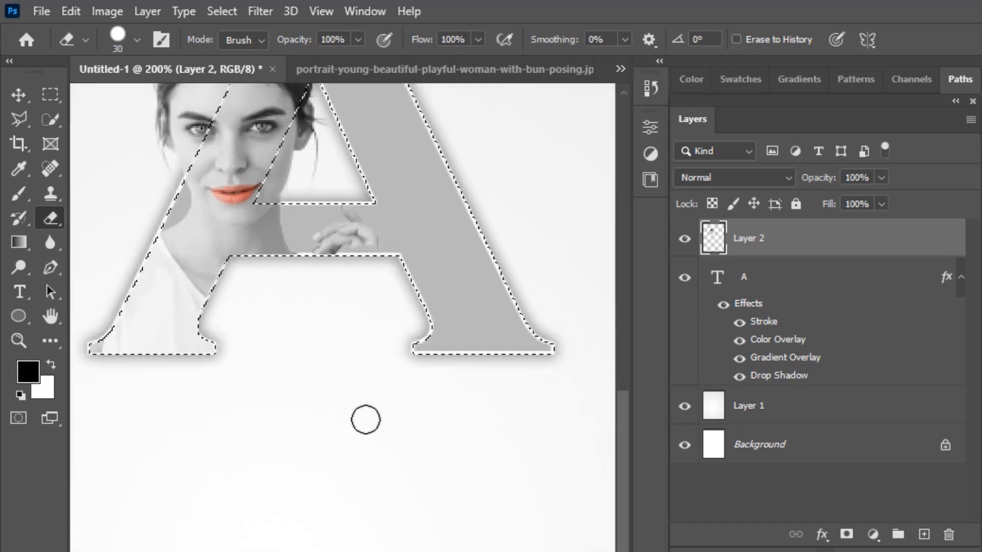
pyautogui.moveTo(335, 458); pyautogui.dragTo(330, 550)
pyautogui.hotkey('ctrl', '+')
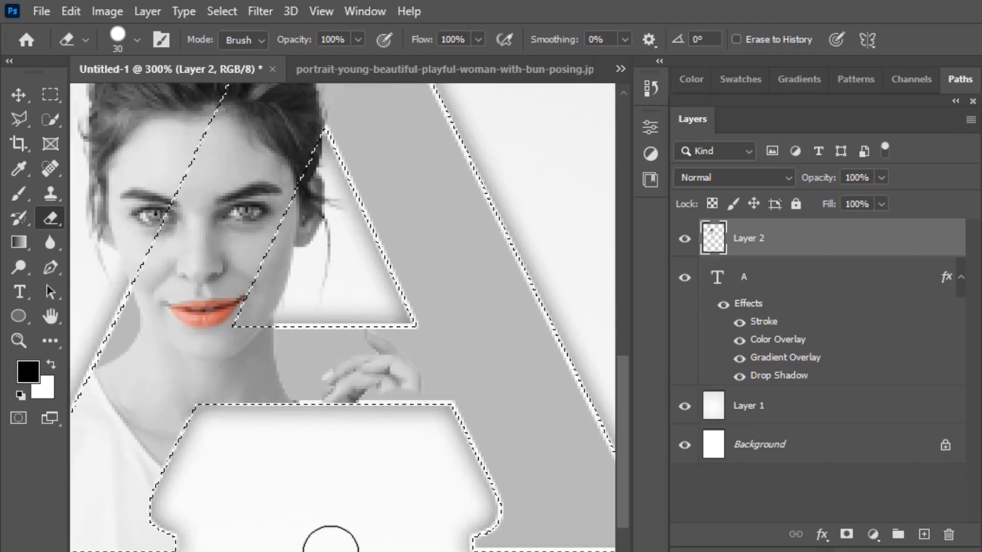
pyautogui.moveTo(313, 501); pyautogui.dragTo(377, 551)
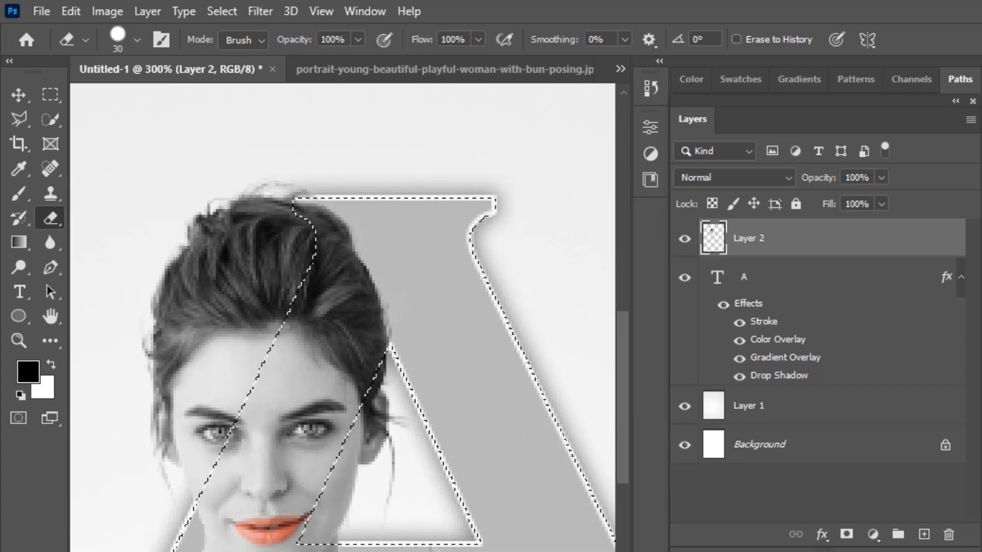
pyautogui.hotkey('ctrl', 'd')
pyautogui.hotkey('ctrl', '-')
pyautogui.hotkey('ctrl', '-')
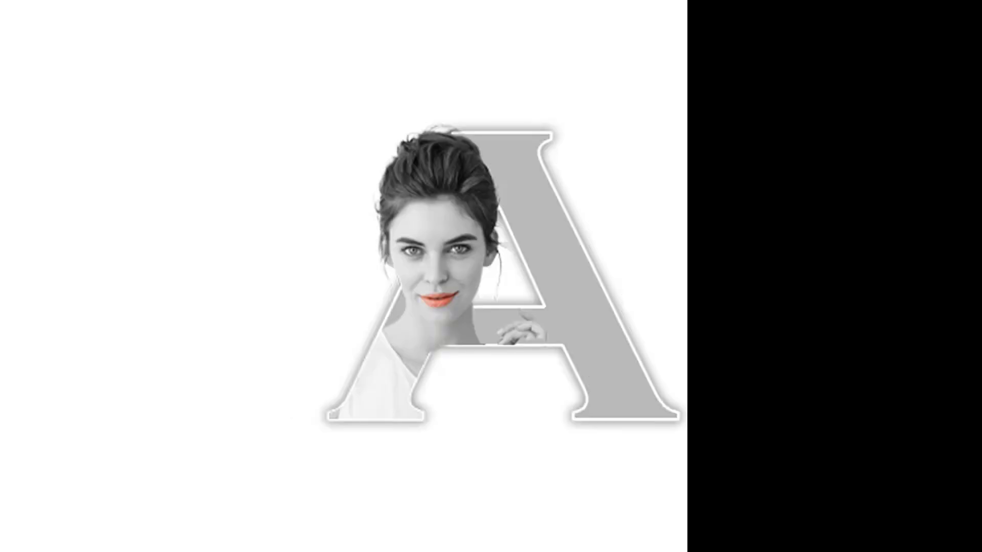